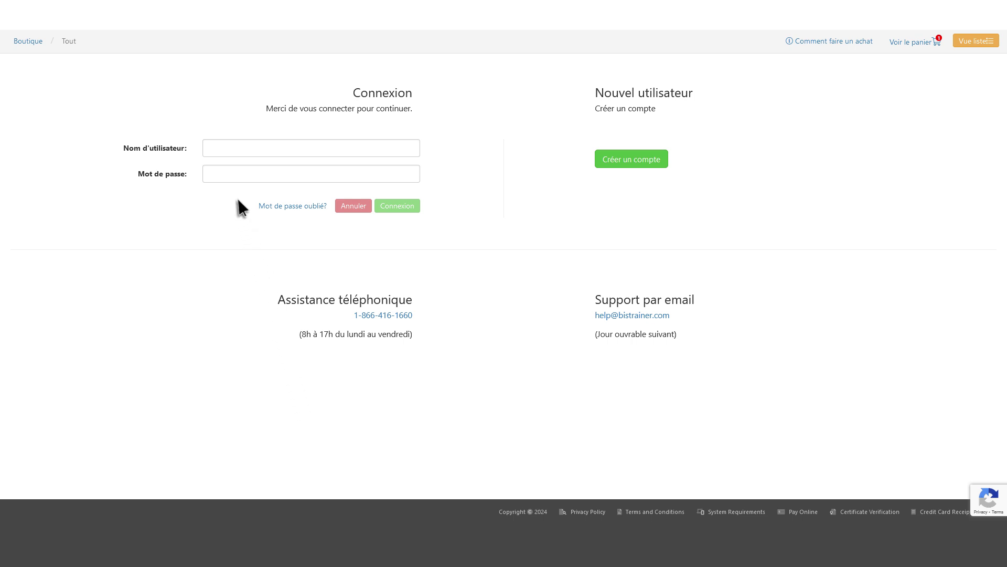
# - Enter the store account's username and password on the Connexion page
pyautogui.click(223, 149)
pyautogui.press('Tab')
pyautogui.write('*************')
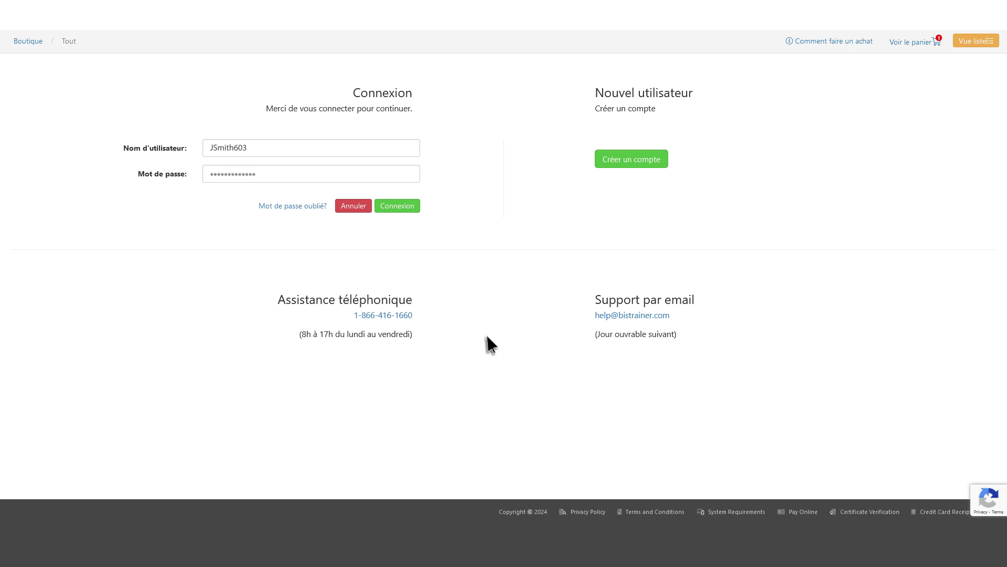
# - Sign in to the store account and return to the course catalogue
pyautogui.click(397, 206)
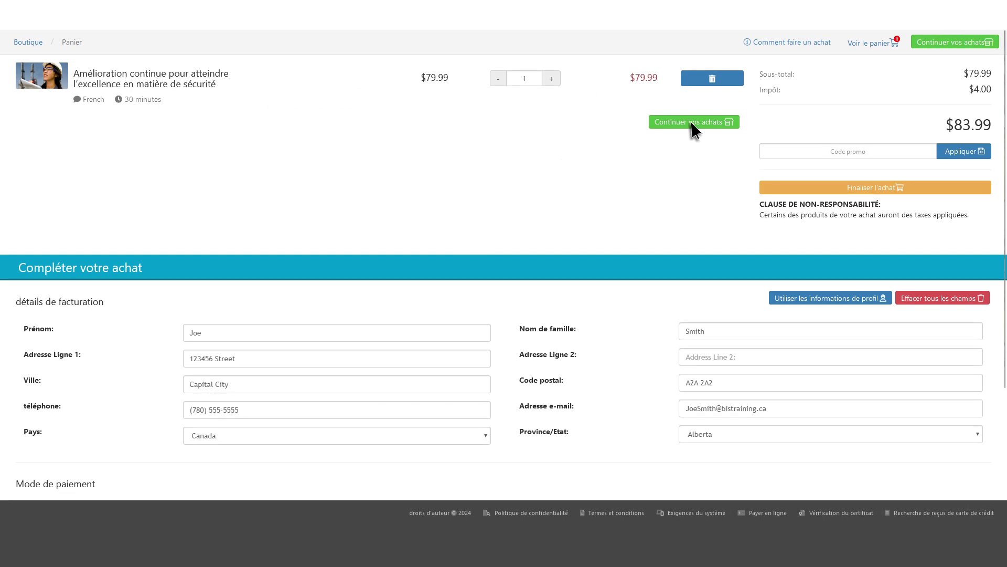
pyautogui.click(691, 121)
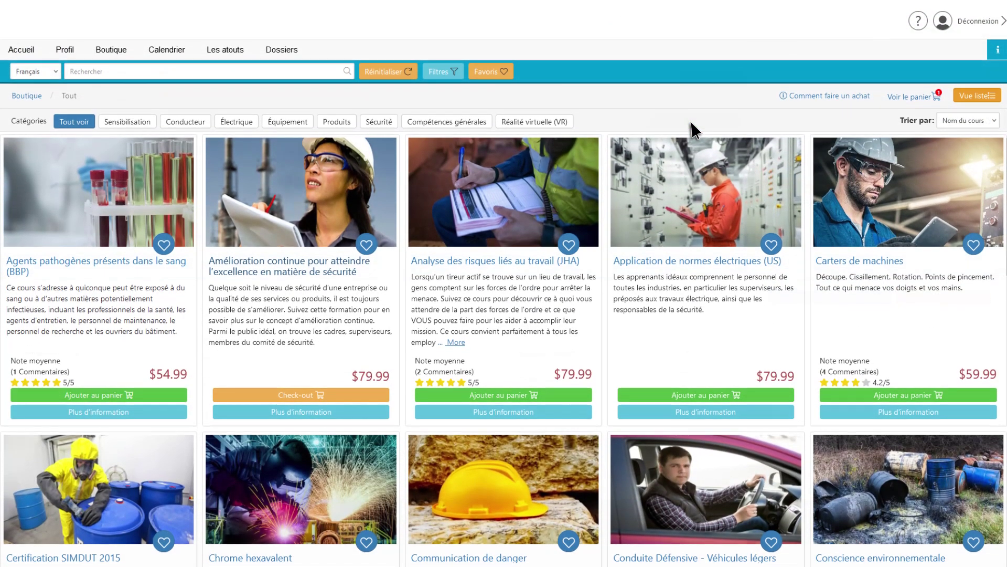
pyautogui.scroll(-4, 691, 121)
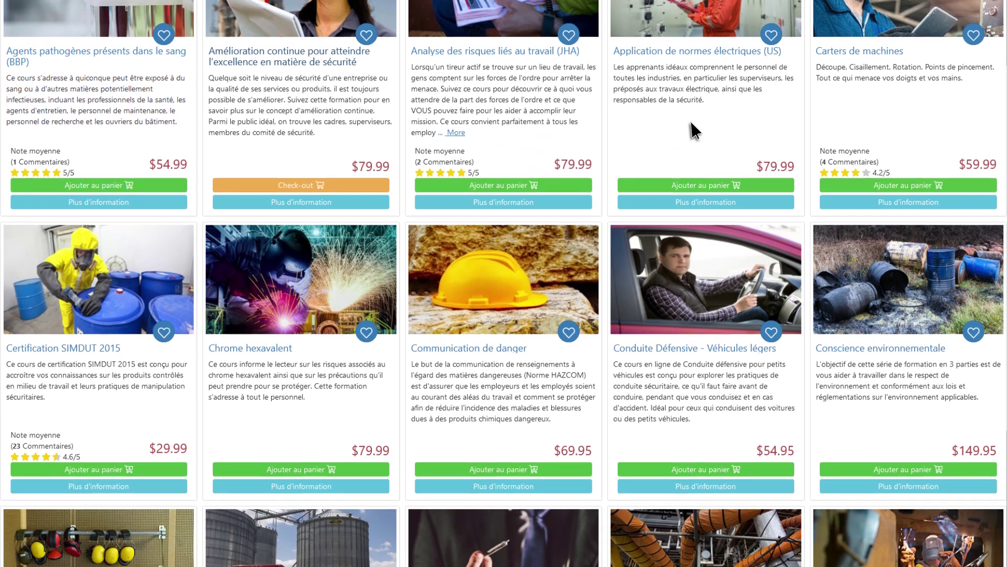
pyautogui.scroll(4, 691, 122)
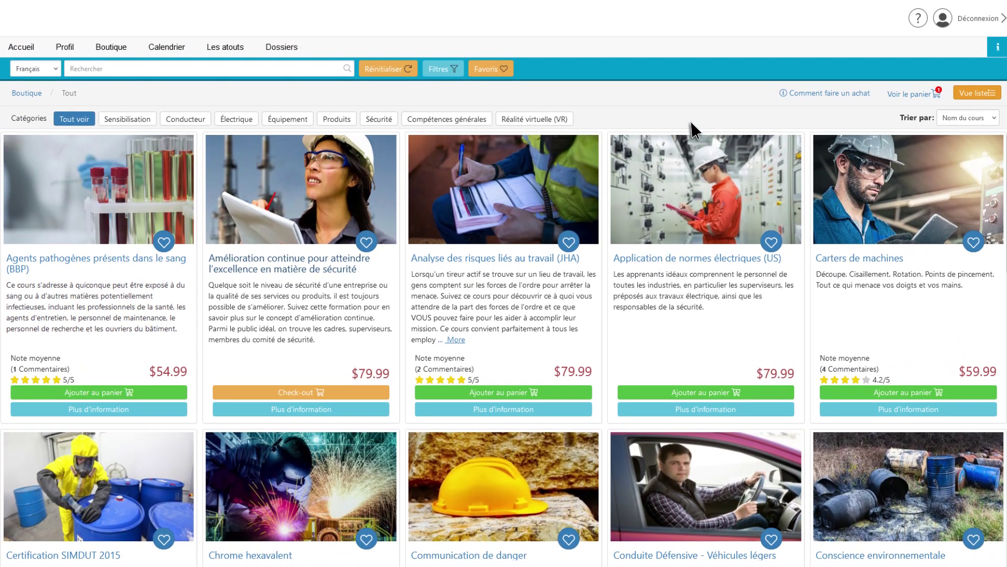
# - Show courses in list view with quantities 3 for SIMDUT 2015 and 2 for farm-machinery
pyautogui.click(973, 92)
pyautogui.scroll(-1, 974, 93)
pyautogui.scroll(-5, 973, 92)
pyautogui.scroll(2, 974, 92)
pyautogui.scroll(2, 973, 92)
pyautogui.scroll(2, 823, 475)
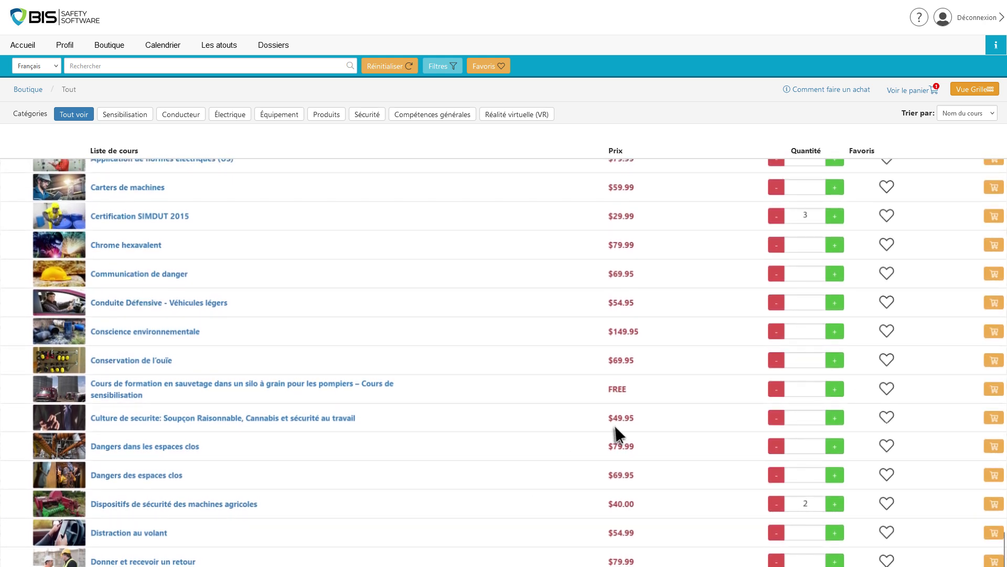
# - Add 3 Certification SIMDUT 2015 to the cart and remove the farm-machinery course, totalling $178.46
pyautogui.click(994, 215)
pyautogui.click(916, 90)
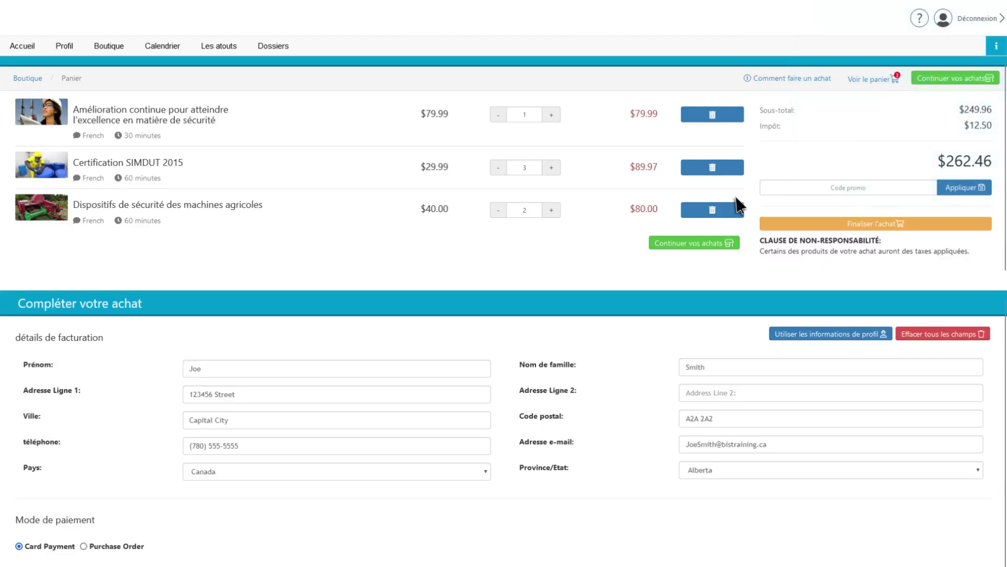
pyautogui.click(713, 209)
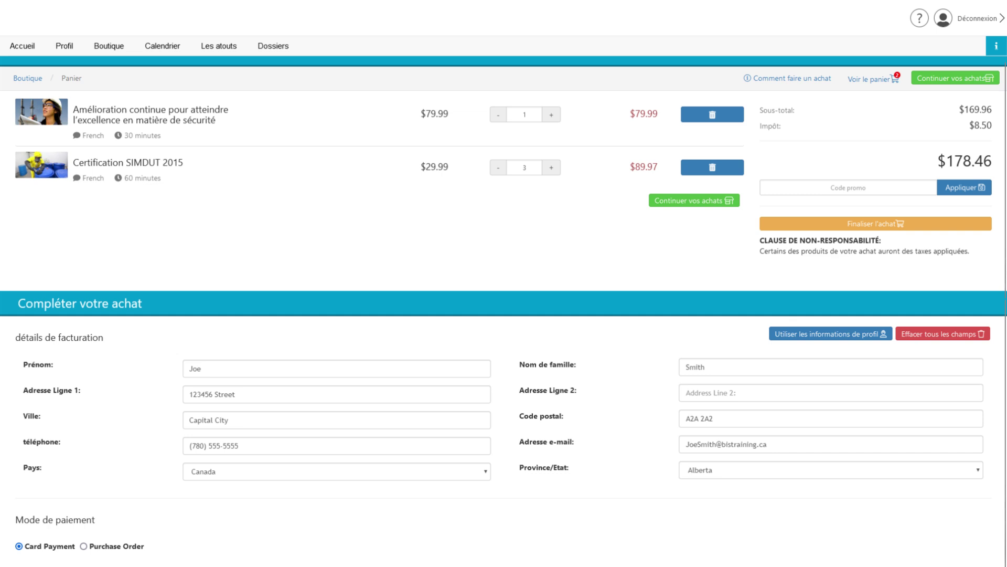
# - Clear the prefilled billing fields in the checkout's Mode de paiement section
pyautogui.scroll(-2, 504, 284)
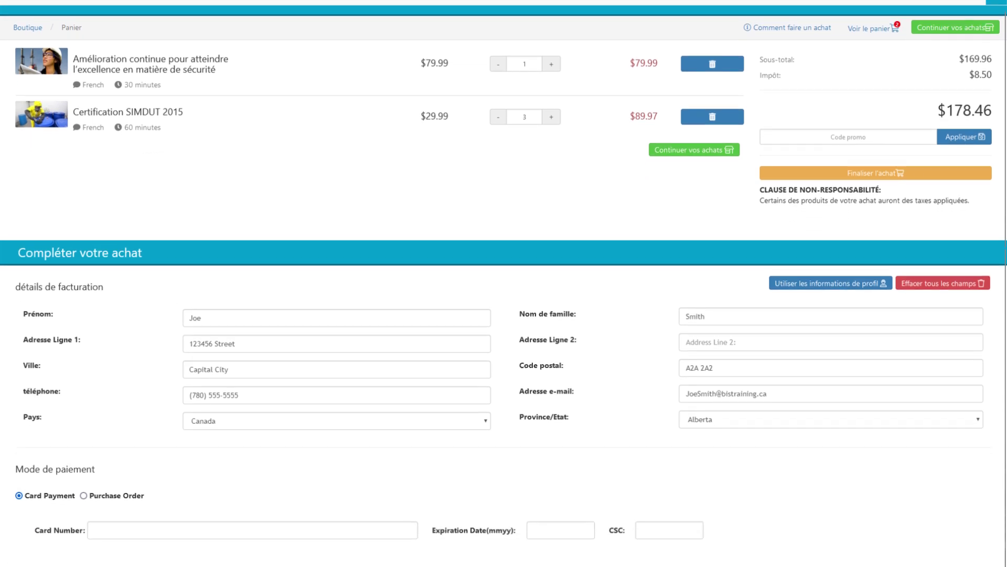
pyautogui.scroll(-1, 503, 283)
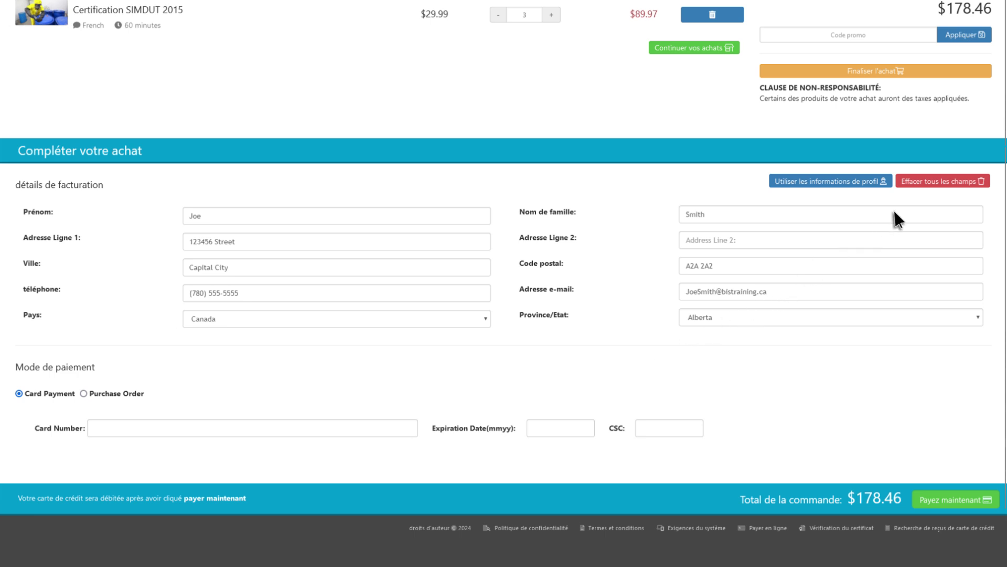
pyautogui.click(945, 185)
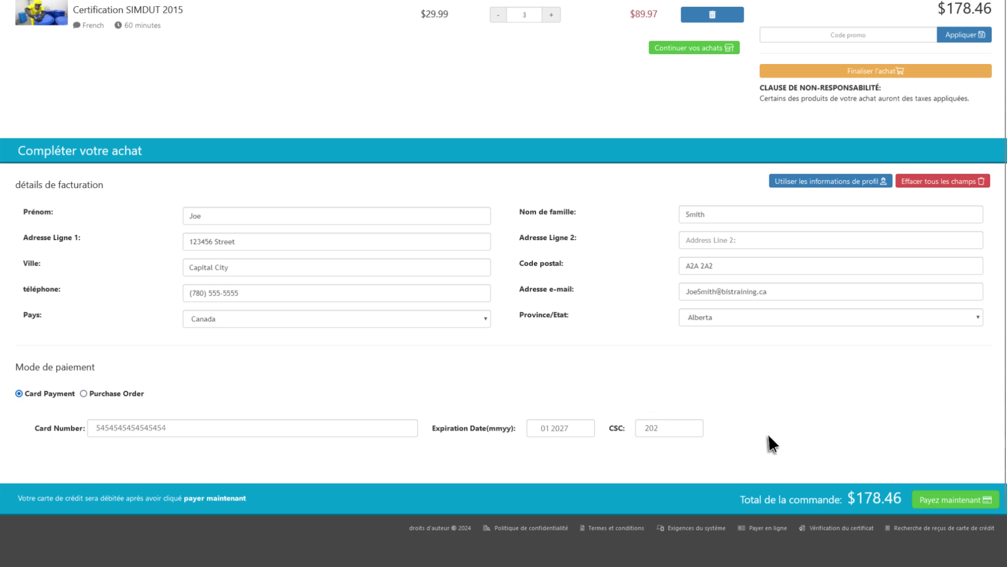
# - Submit payment for the $178.46 order with Payez maintenant
pyautogui.click(939, 493)
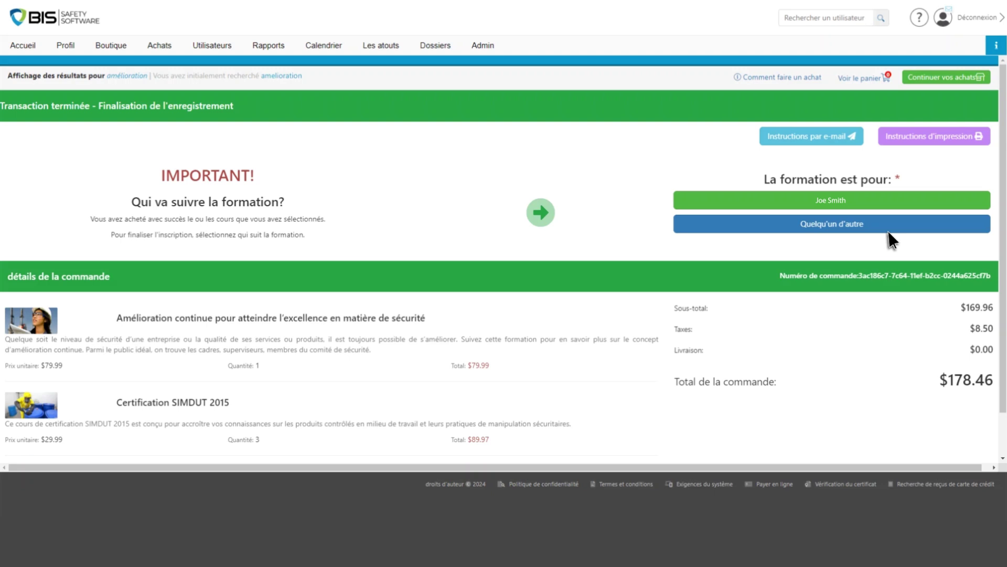
# - Assign the courses to someone else and enter the Amélioration continue participant's name, phone, company and e-mail
pyautogui.click(846, 227)
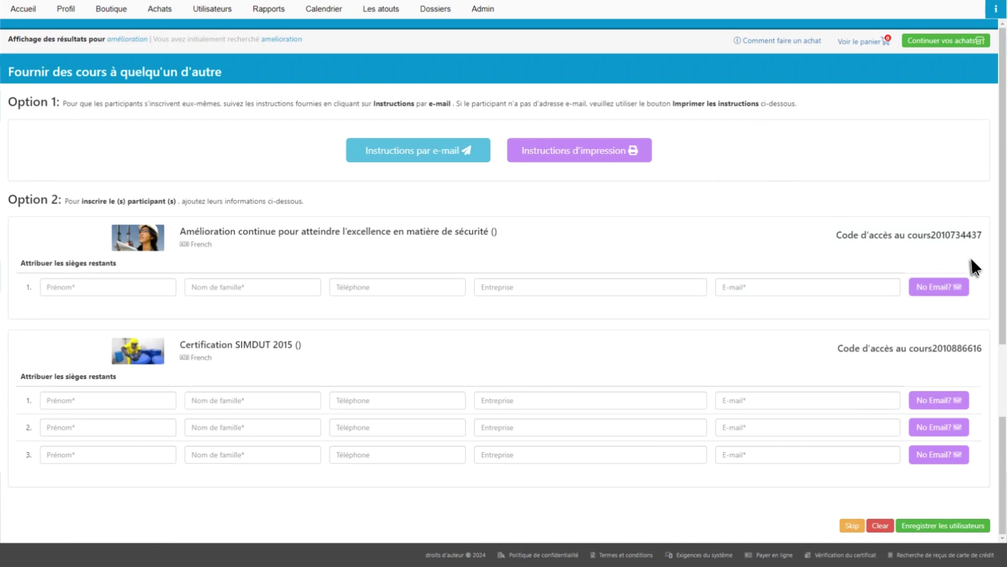
pyautogui.click(108, 287)
# - Enter name, phone, company and e-mail for the three SIMDUT participants and register all users
pyautogui.click(109, 400)
pyautogui.click(109, 428)
pyautogui.click(108, 454)
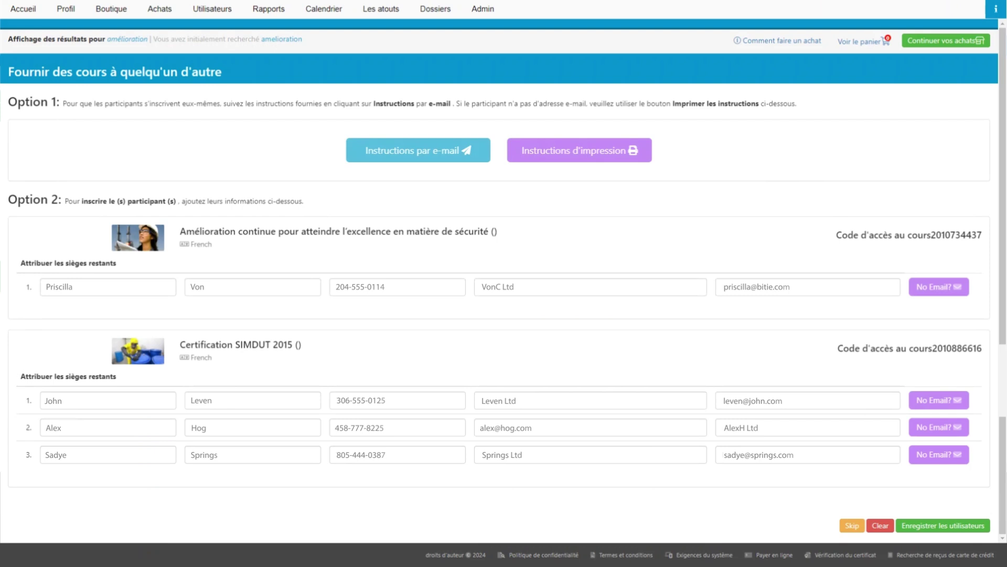
pyautogui.click(944, 527)
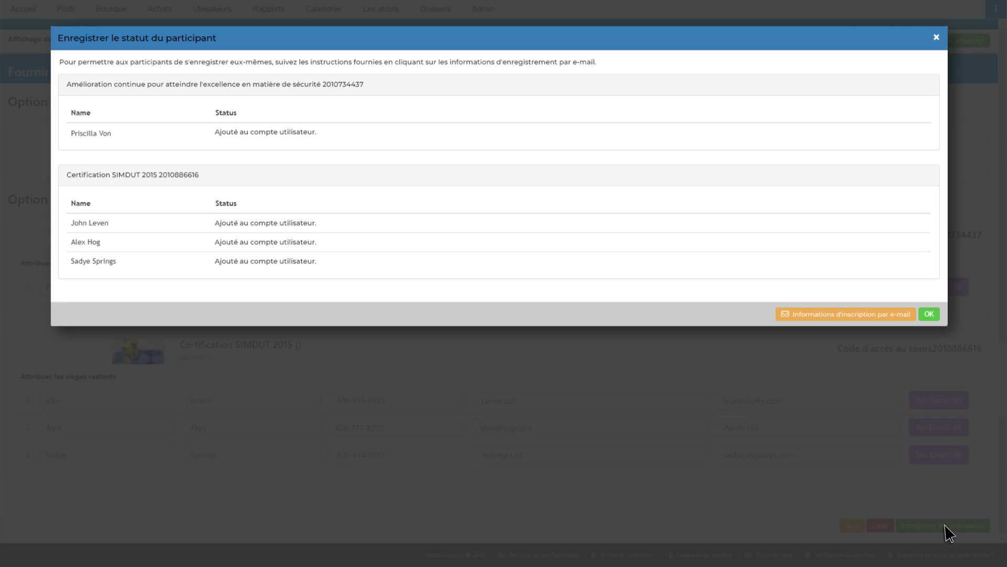
# - Acknowledge the registration results and preview the printable code redemption instructions
pyautogui.click(929, 314)
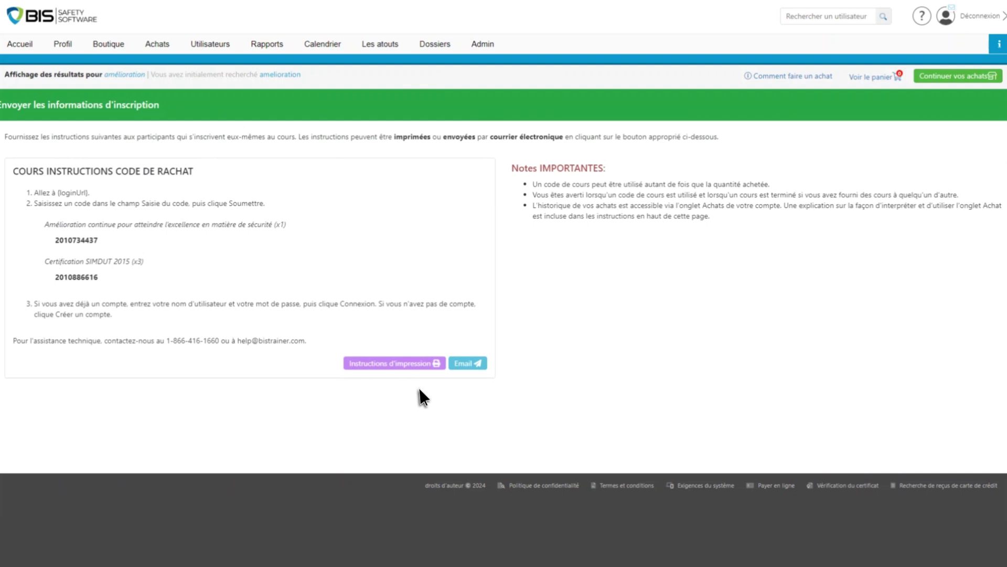
pyautogui.click(401, 363)
# - Open the Achats page showing the 26/09/2024 order's codes and assigned participants
pyautogui.click(158, 44)
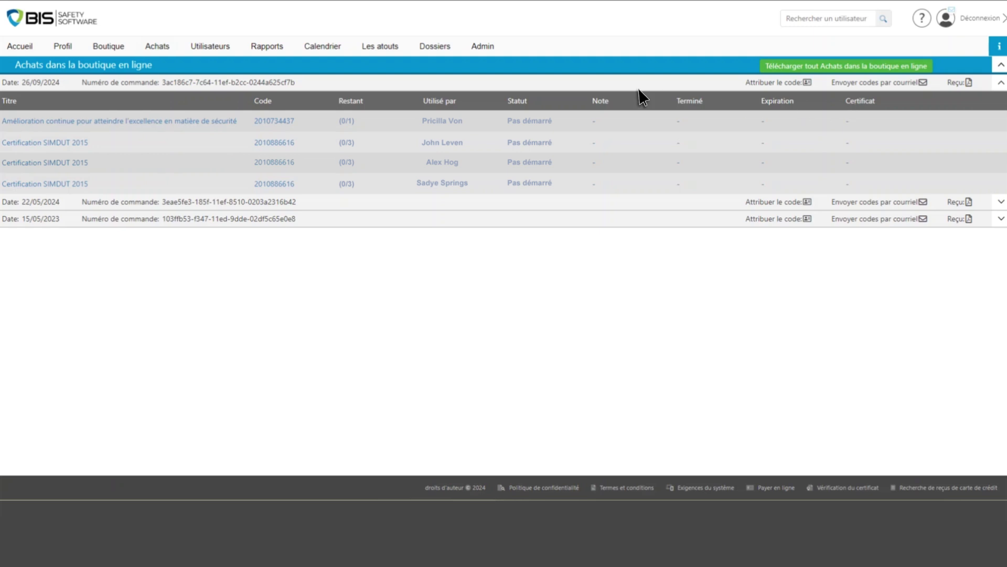
# - Open the Profil page with the account holder's contact details and settings
pyautogui.click(63, 46)
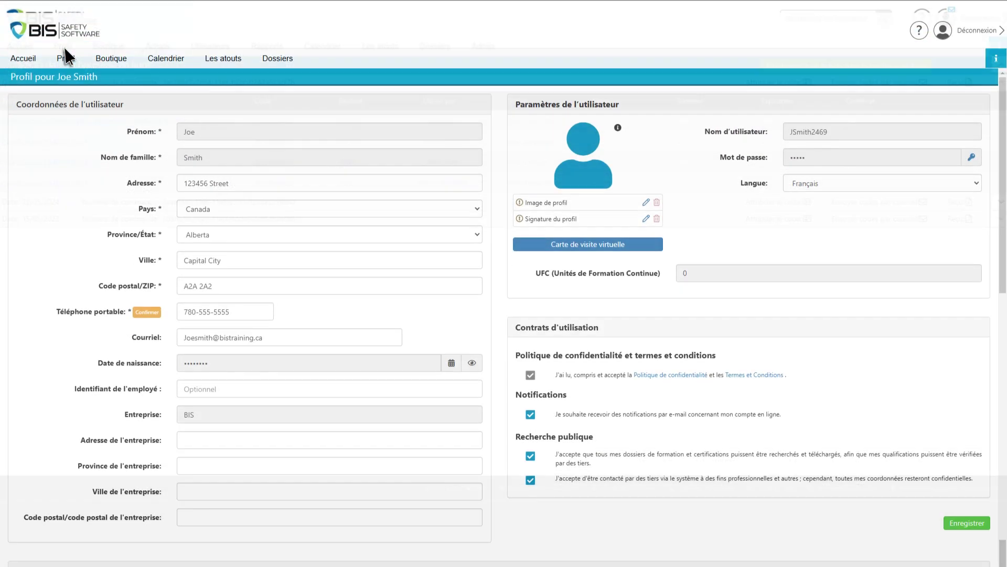